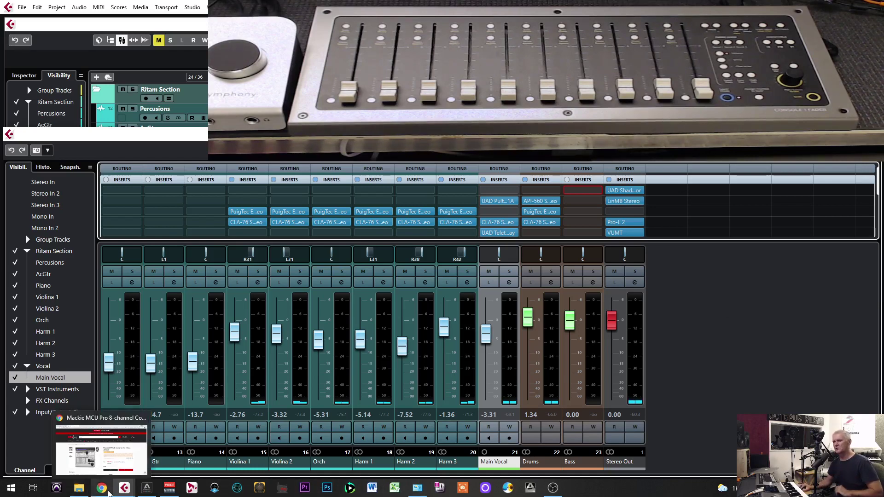
# - Compare the Presonus FaderPort 16 and Mackie MCU Pro control surface product pages, then return to Cubase
pyautogui.click(107, 491)
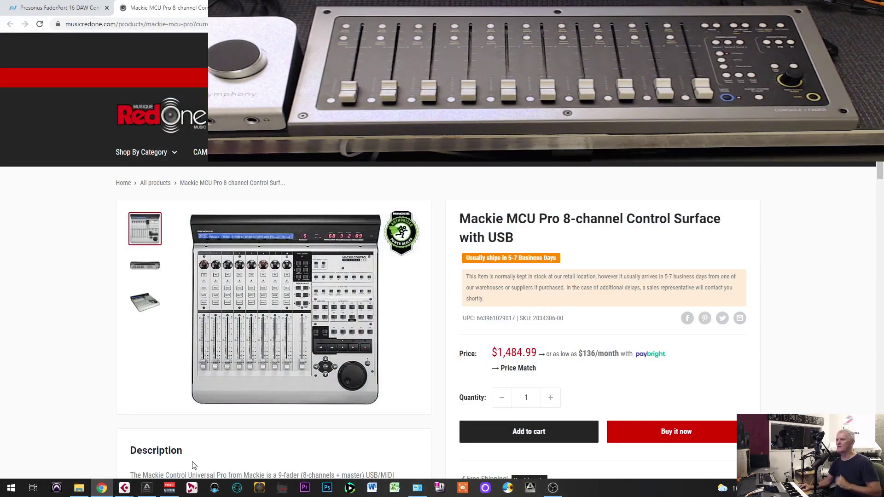
pyautogui.click(81, 11)
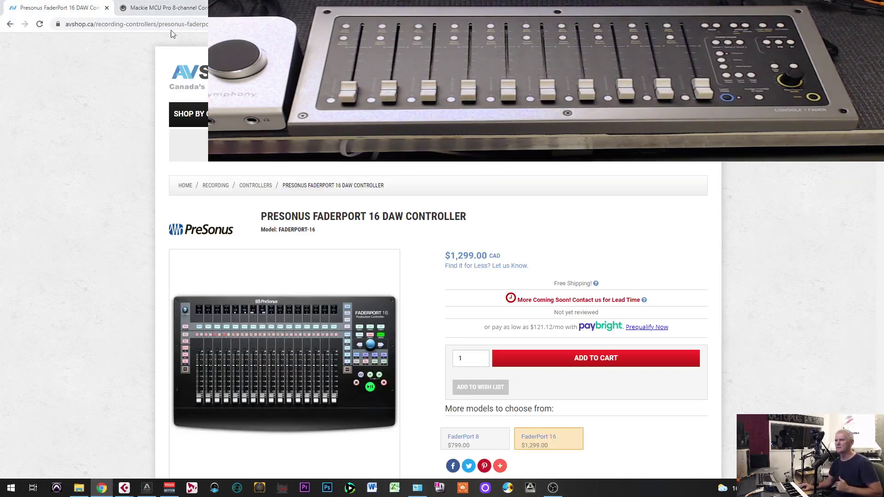
pyautogui.click(145, 10)
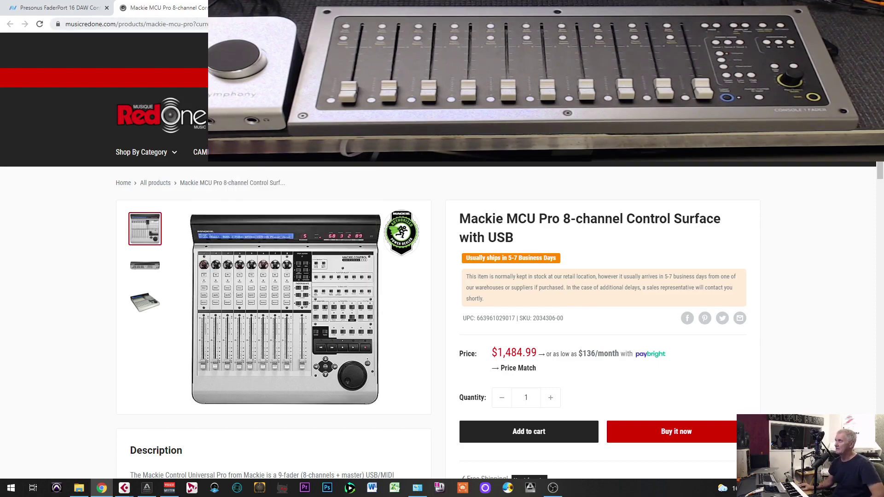
pyautogui.hotkey('alt', 'Tab')
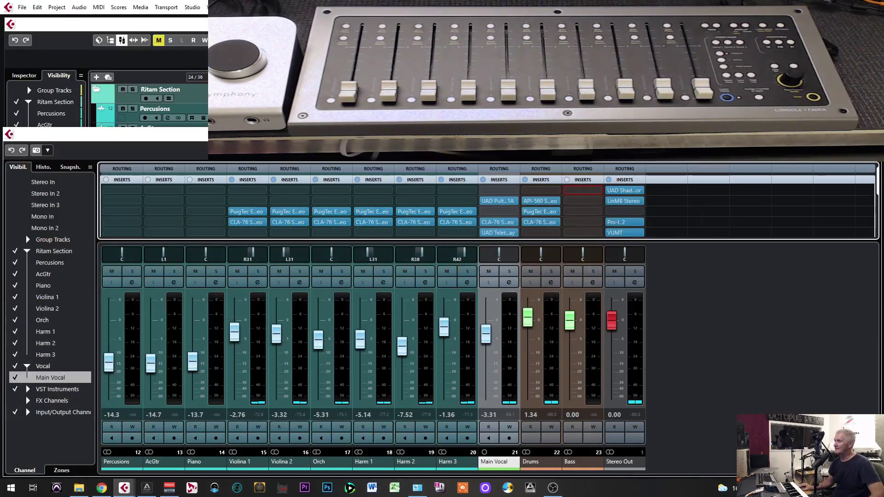
# - Review the Studio Setup remote device list and close it without adding any device
pyautogui.click(192, 8)
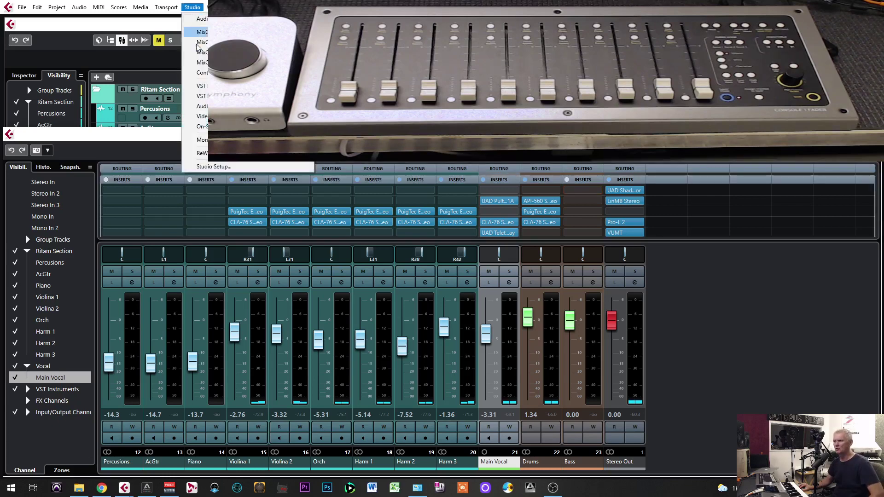
pyautogui.click(214, 167)
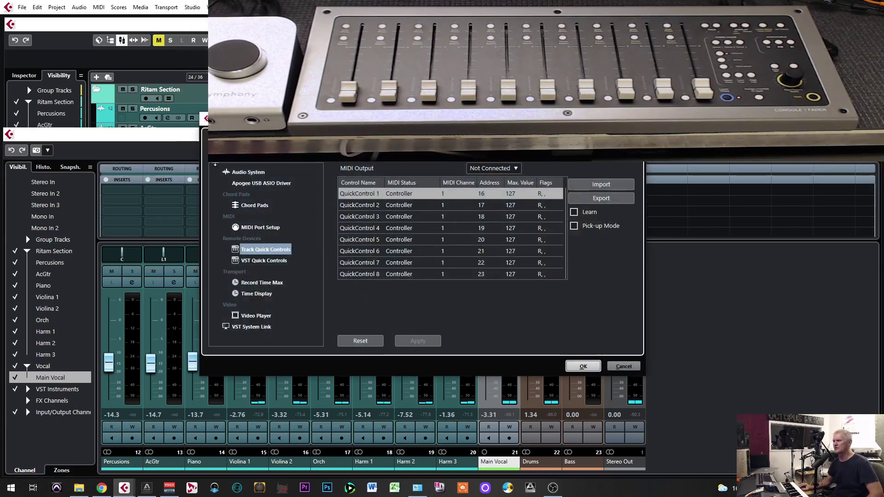
pyautogui.click(254, 239)
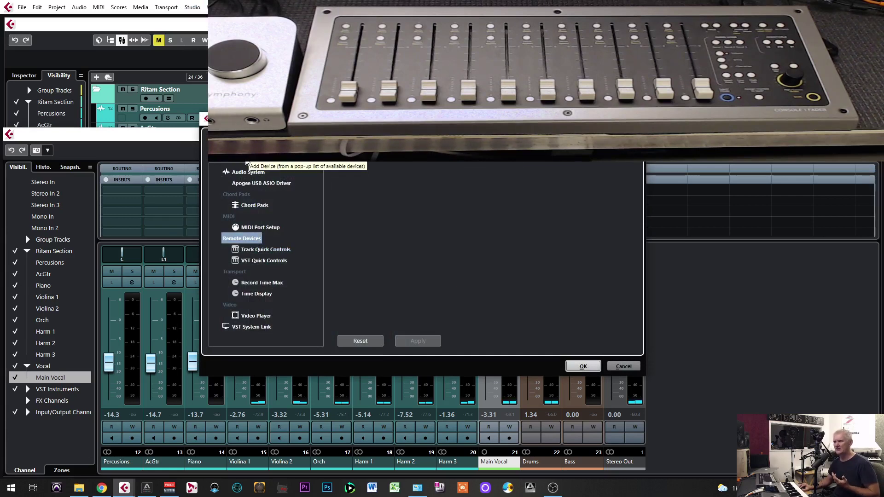
pyautogui.click(249, 162)
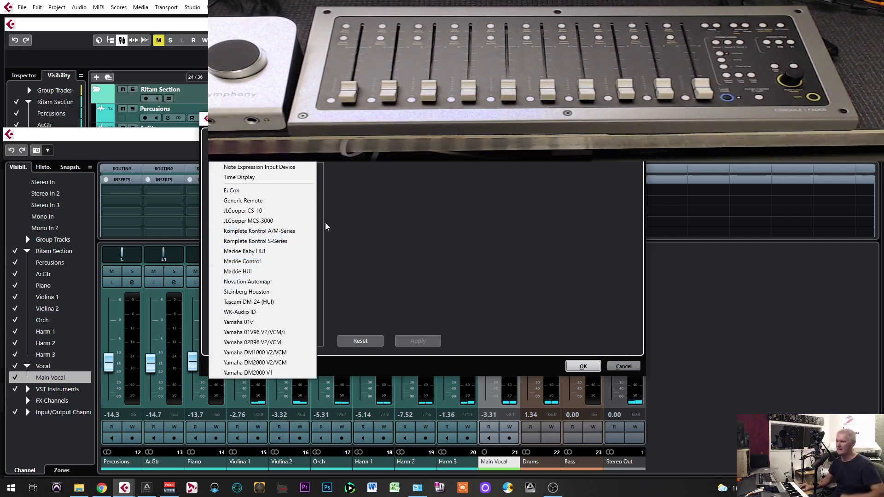
pyautogui.click(460, 217)
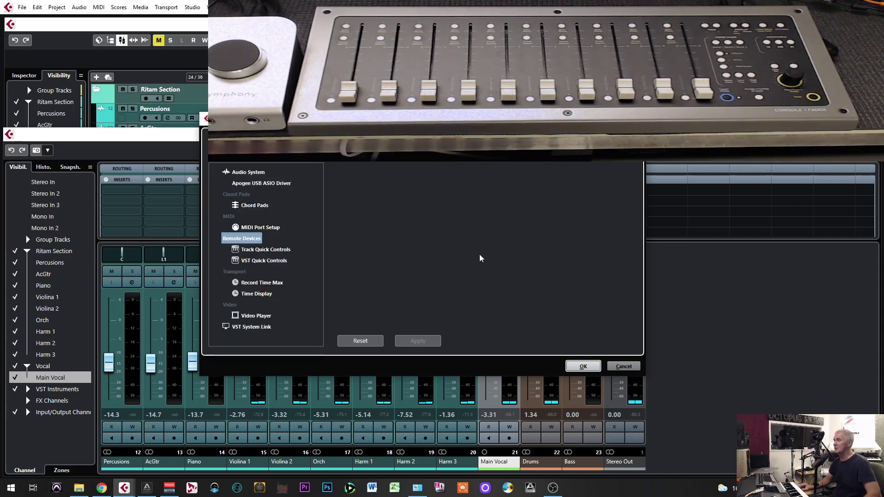
pyautogui.click(622, 367)
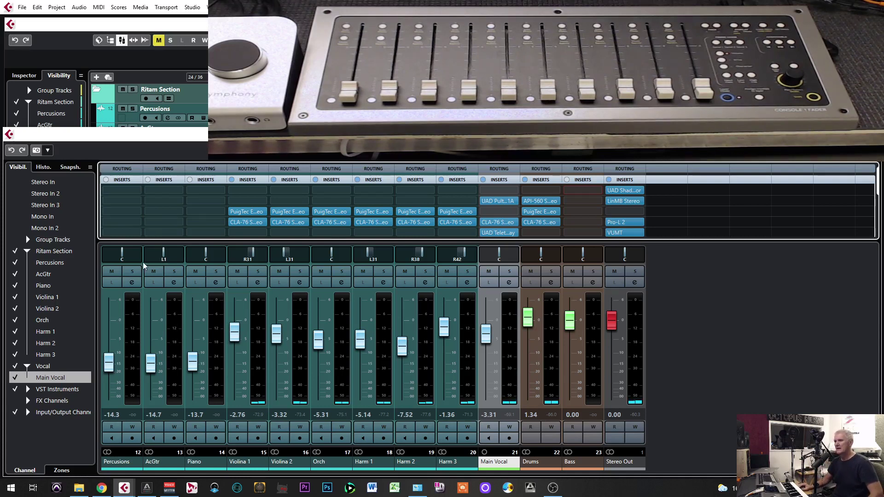
# - Browse the Softube and Dynamics plugins for Percusions' first insert without inserting anything
pyautogui.click(137, 190)
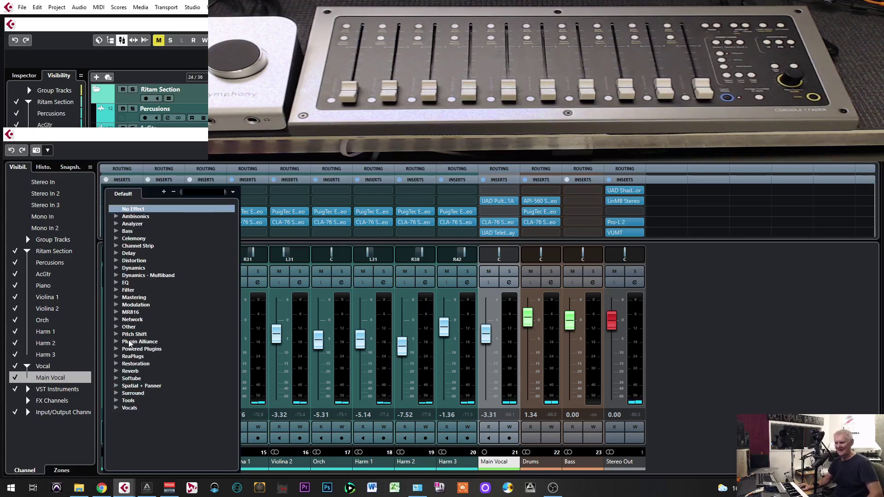
pyautogui.click(115, 377)
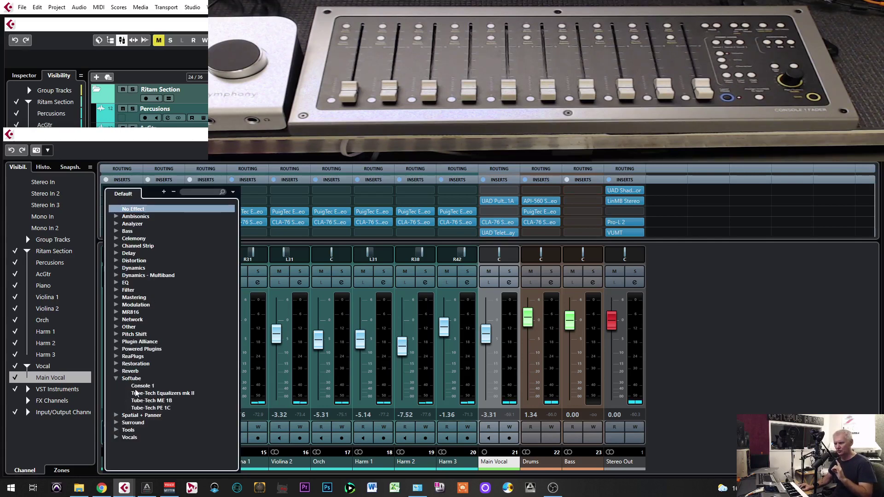
pyautogui.click(116, 379)
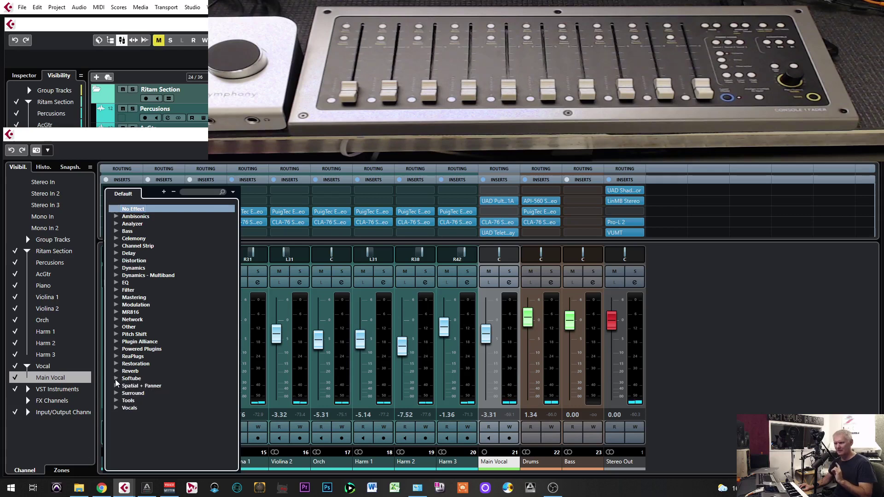
pyautogui.click(116, 268)
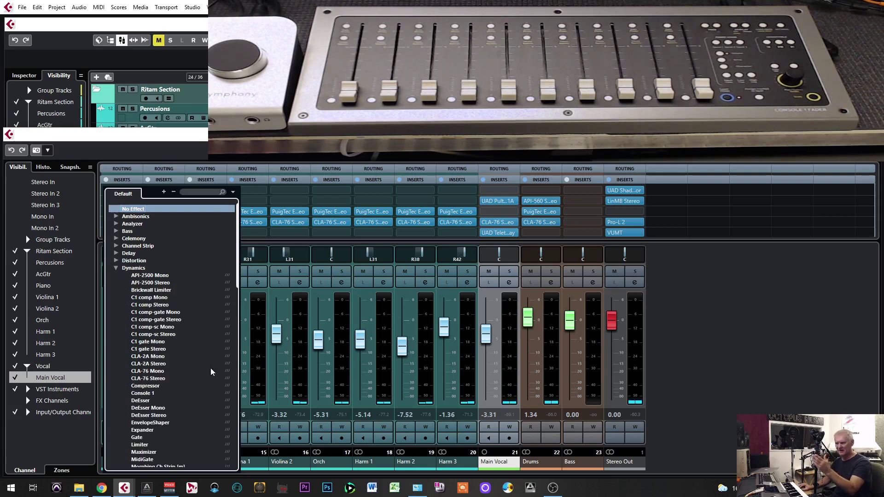
pyautogui.click(149, 394)
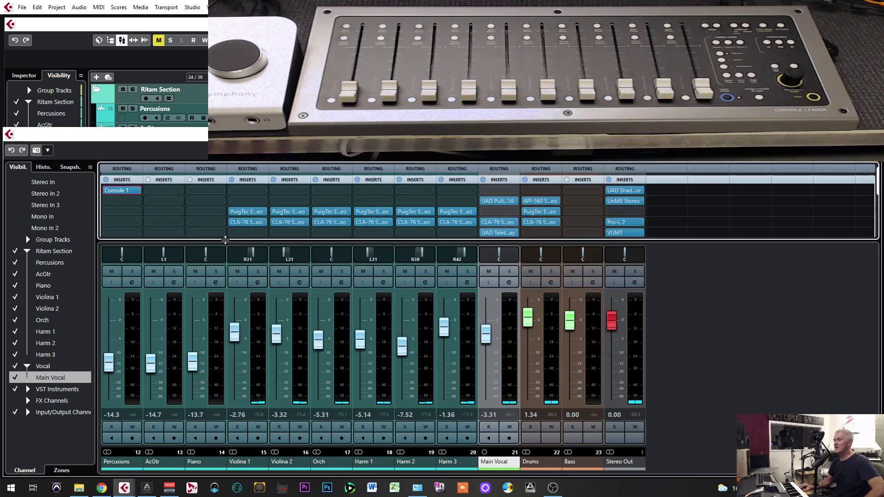
# - Set Percusions' insert slot 1 to No Effect and discard the Console 1 settings
pyautogui.click(137, 190)
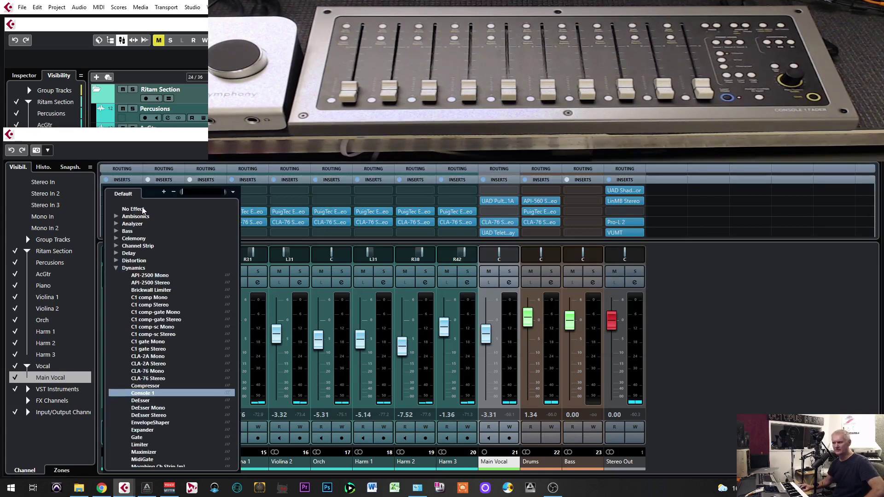
pyautogui.click(138, 210)
pyautogui.click(433, 267)
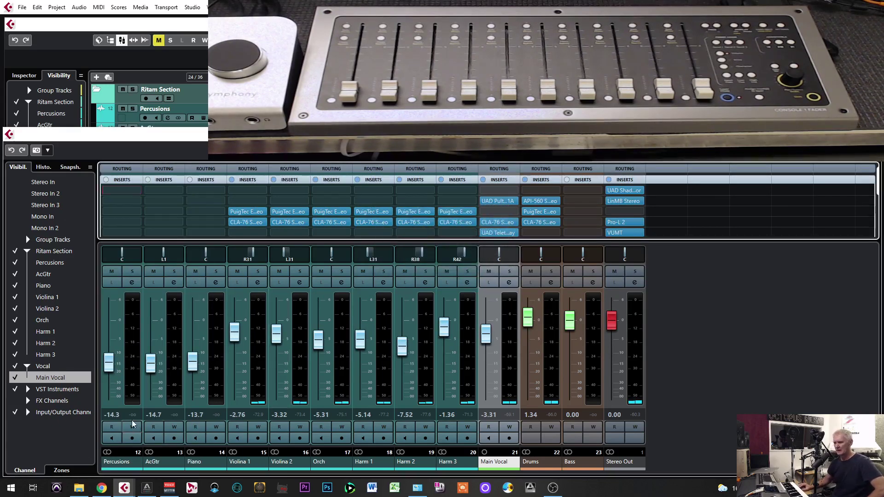
# - Select Percusions through Bass and load Console 1 from Dynamics into insert slot 1 of each
pyautogui.click(113, 465)
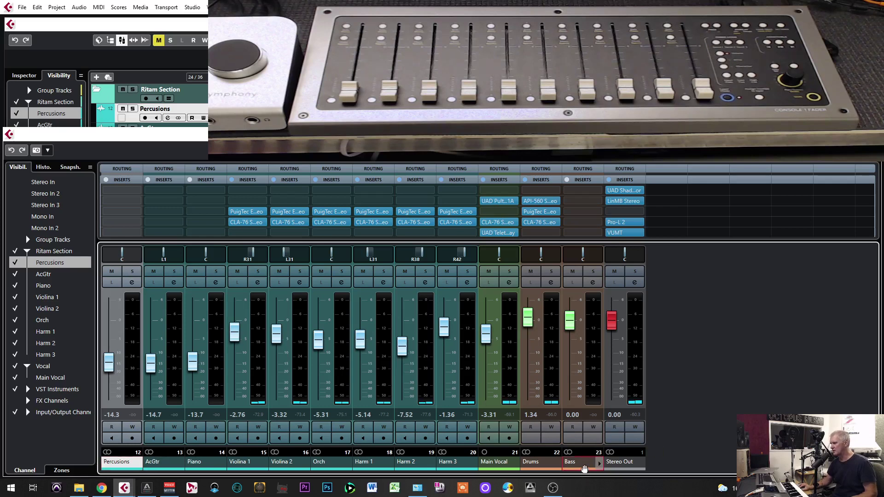
pyautogui.keyDown('shift'); pyautogui.click(583, 466); pyautogui.keyUp('shift')
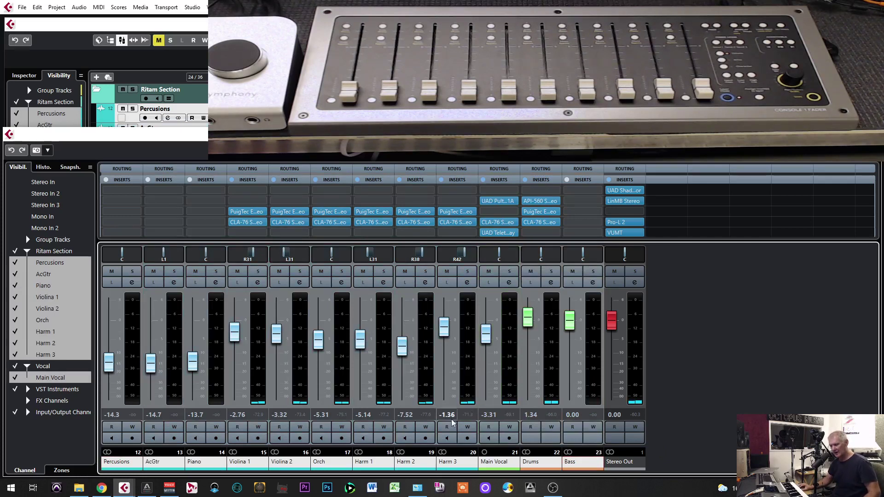
pyautogui.click(137, 189)
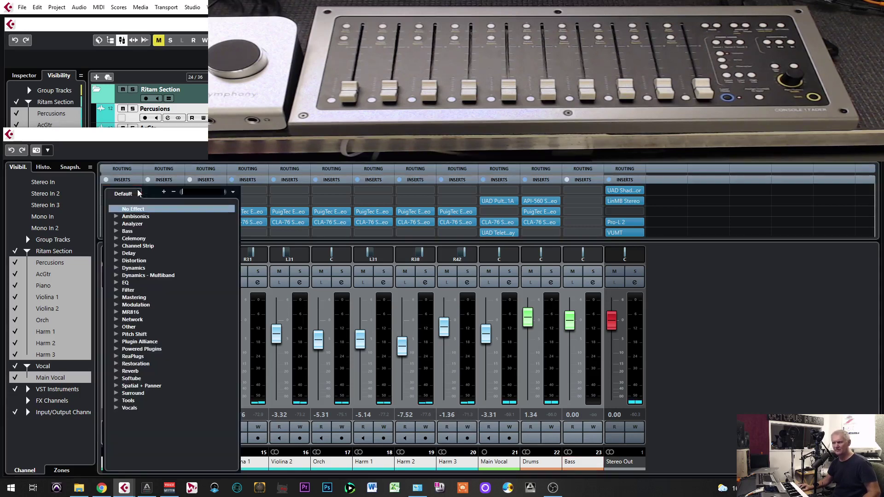
pyautogui.click(116, 268)
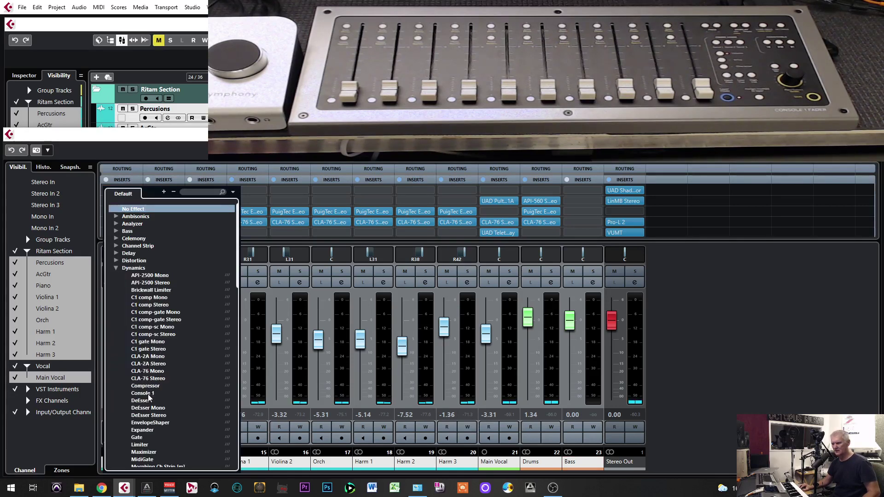
pyautogui.press('Escape')
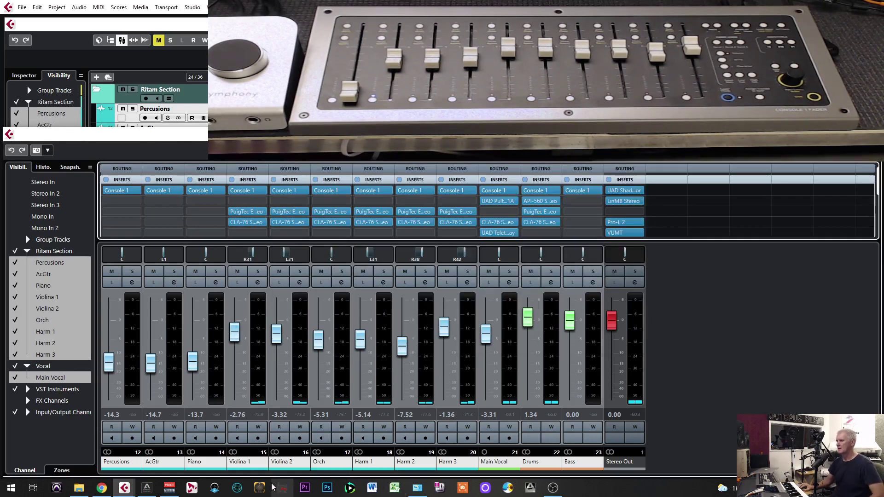
pyautogui.click(247, 461)
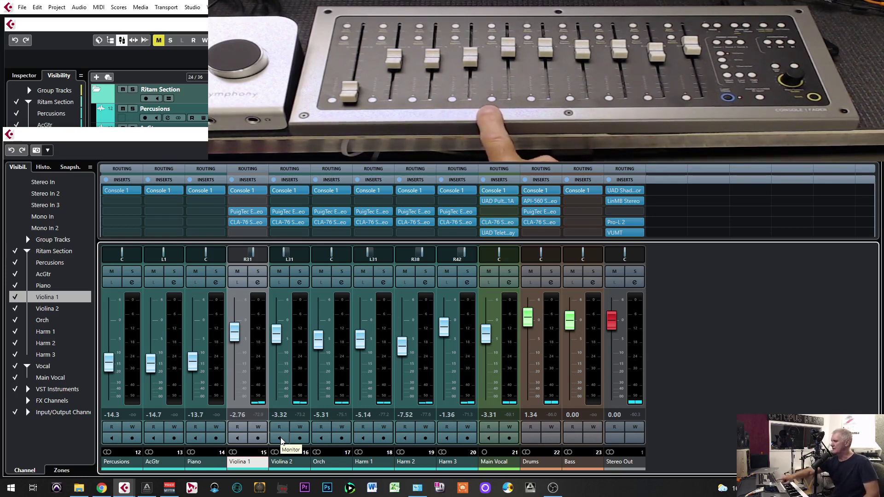
pyautogui.click(201, 462)
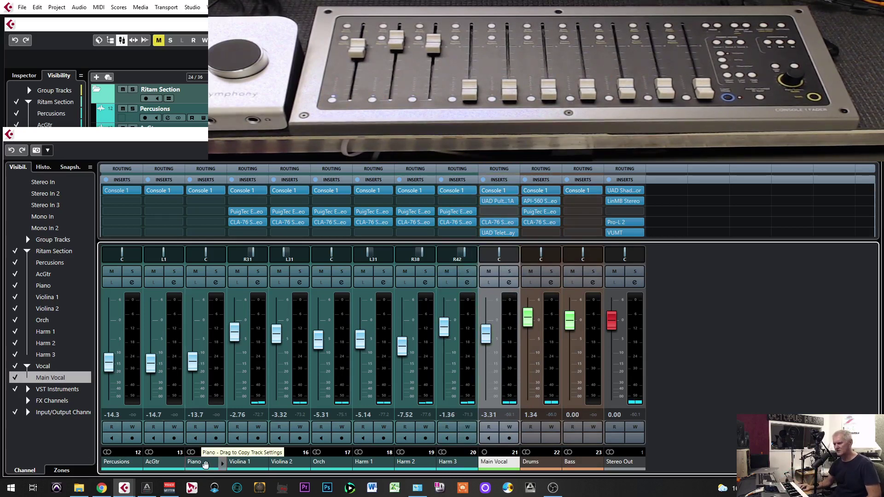
# - Select the Piano channel so its fader can be adjusted from the Console 1 Fader
pyautogui.click(205, 463)
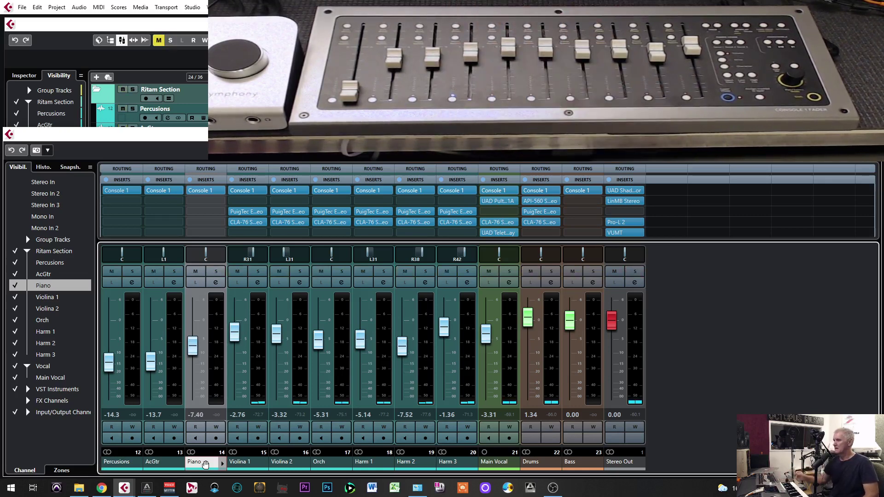
# - Collapse the Inserts section so the EQ, Strip and Sends rows appear in the mixer
pyautogui.click(206, 179)
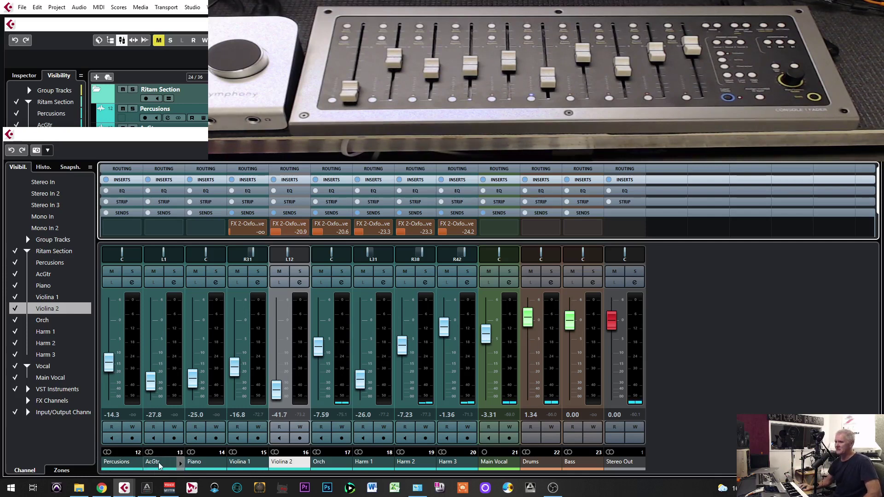
pyautogui.click(157, 466)
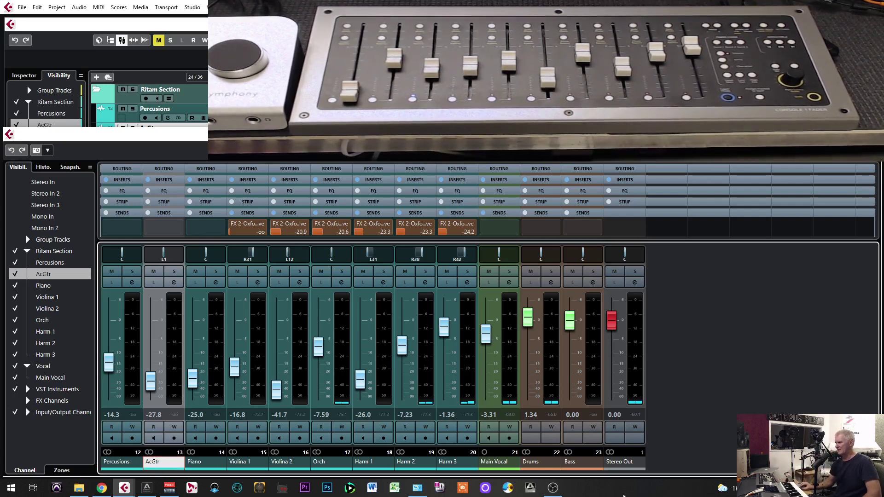
pyautogui.click(543, 465)
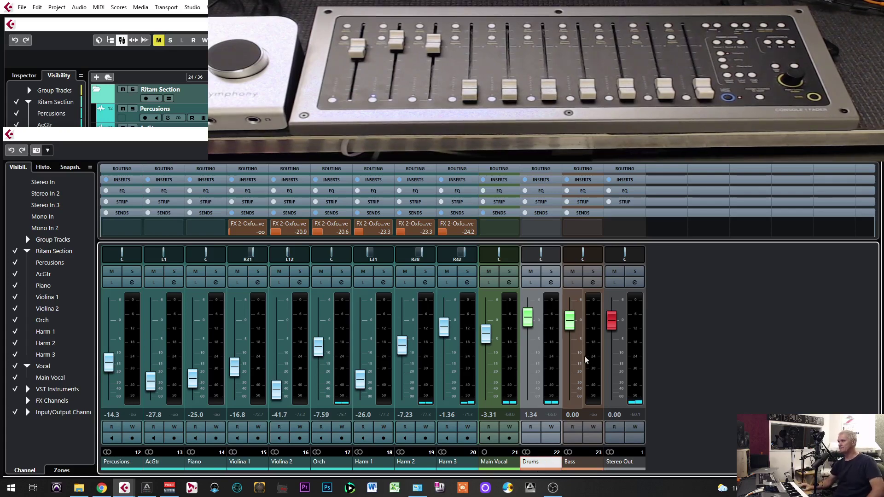
# - Switch from the MixConsole to the project window showing the Ritam Section and Vocal tracks
pyautogui.hotkey('alt', 'Tab')
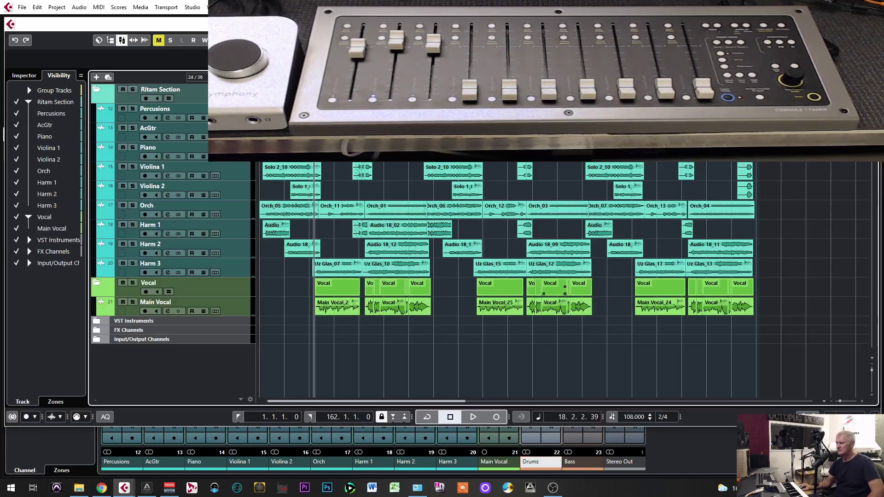